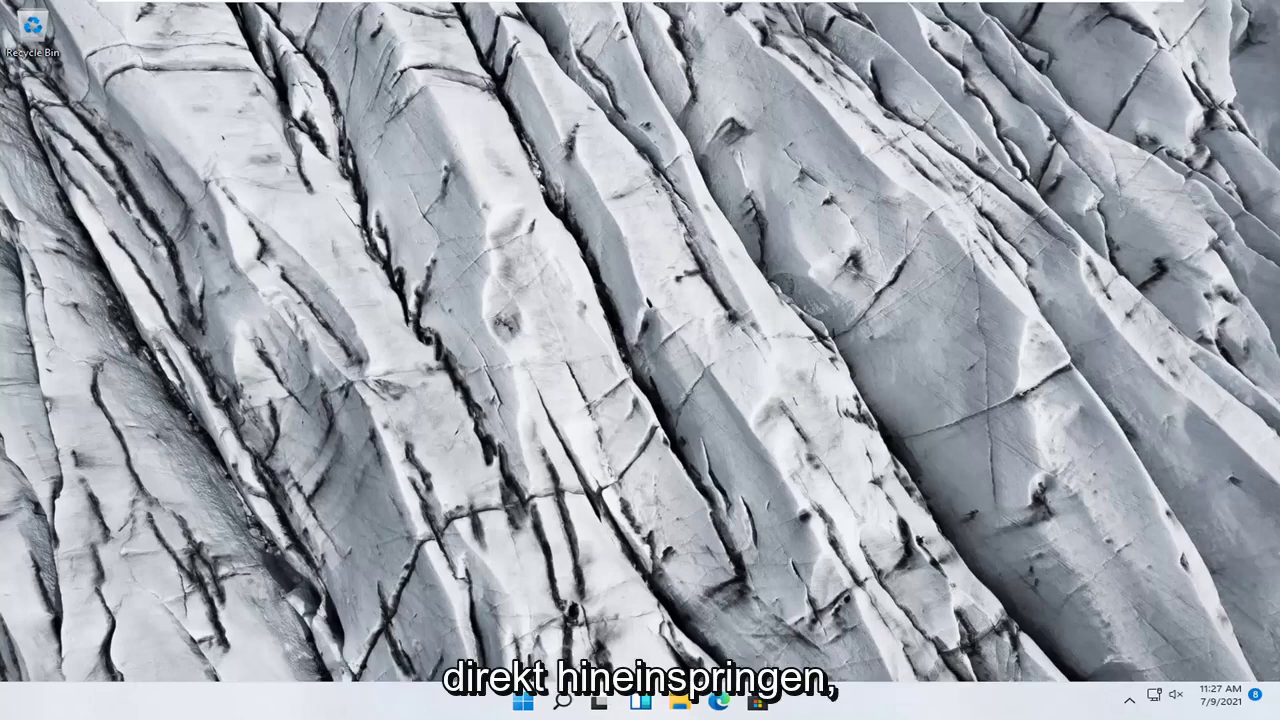
# Open Settings from the Start context menu and go to System > Troubleshoot
pyautogui.rightClick(518, 704)
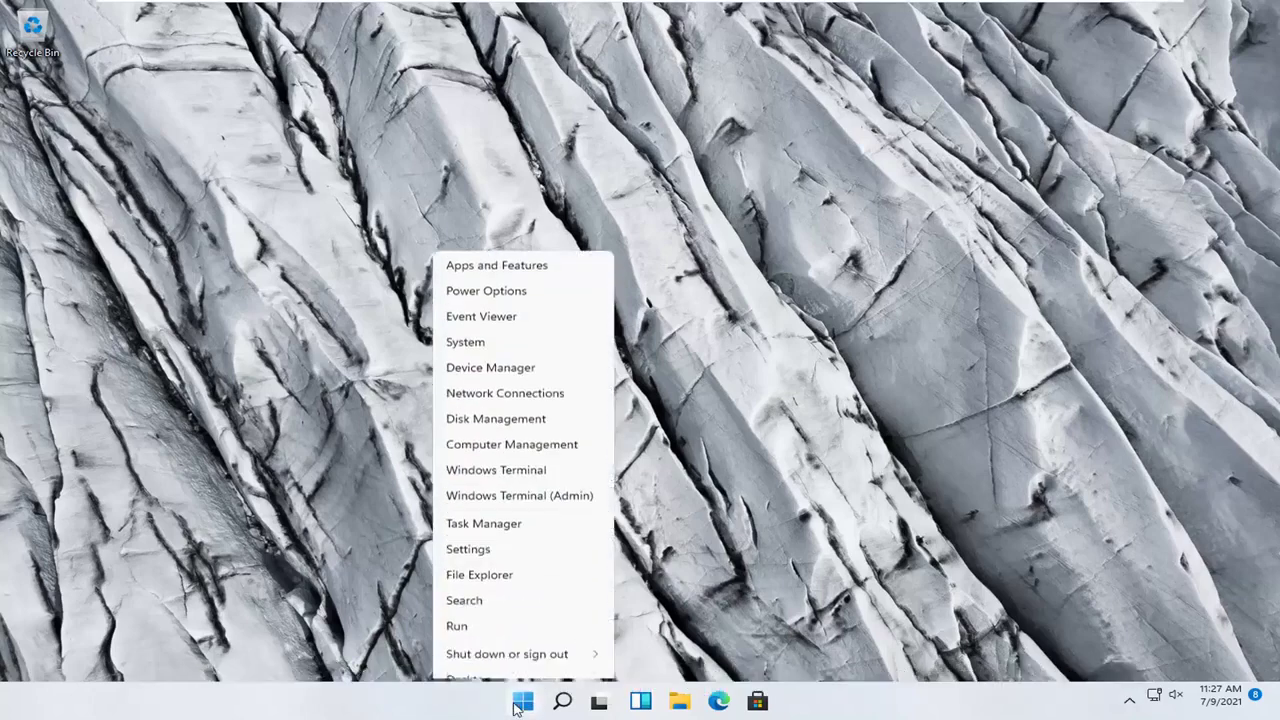
pyautogui.click(490, 538)
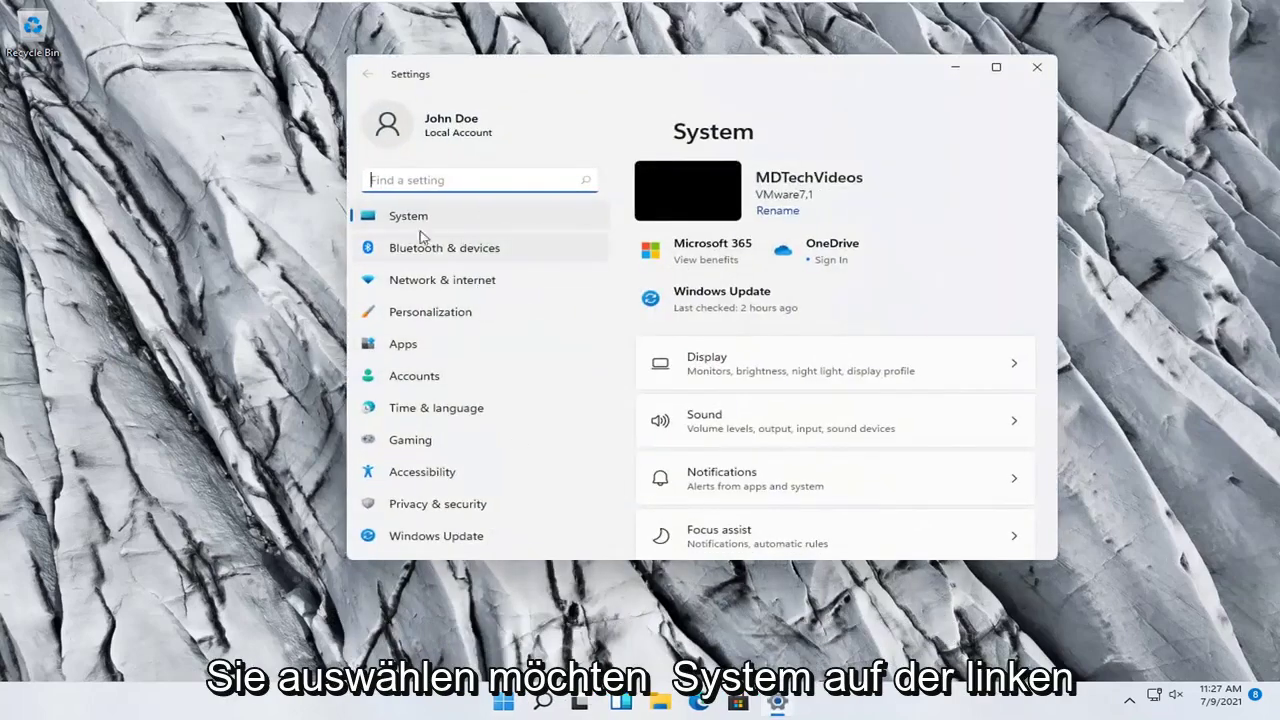
pyautogui.click(407, 218)
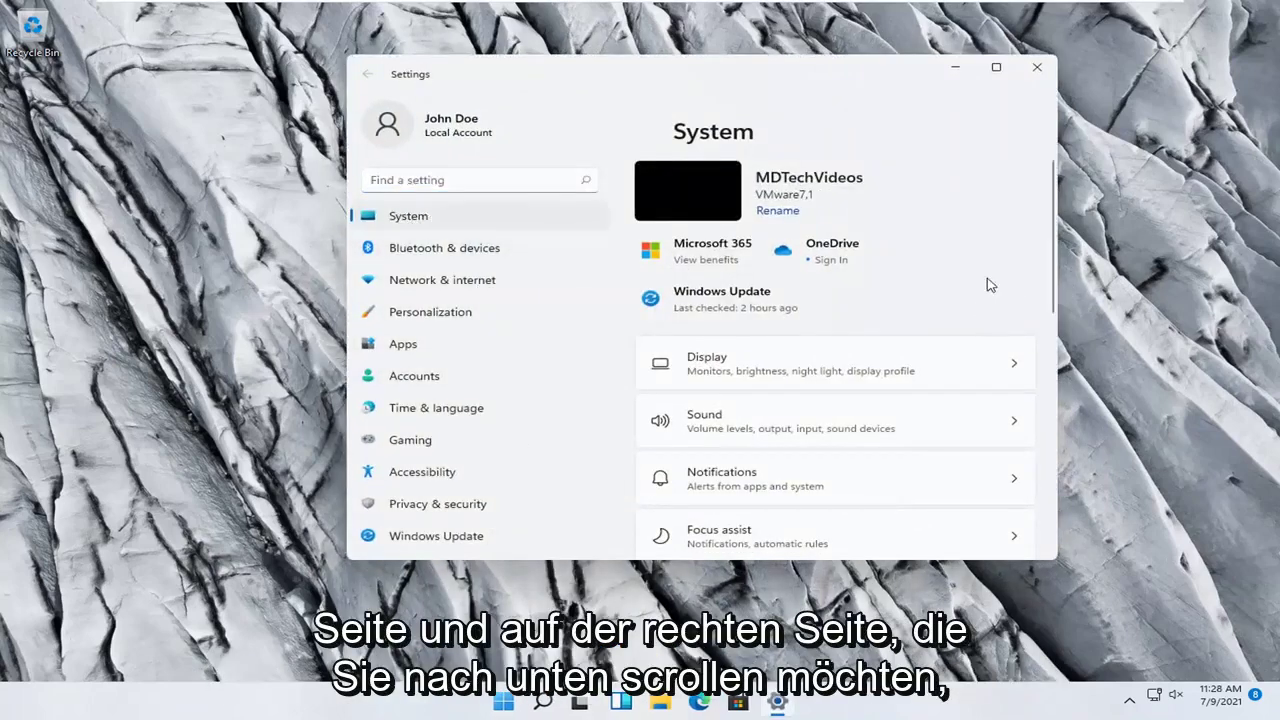
pyautogui.scroll(-5, 855, 364)
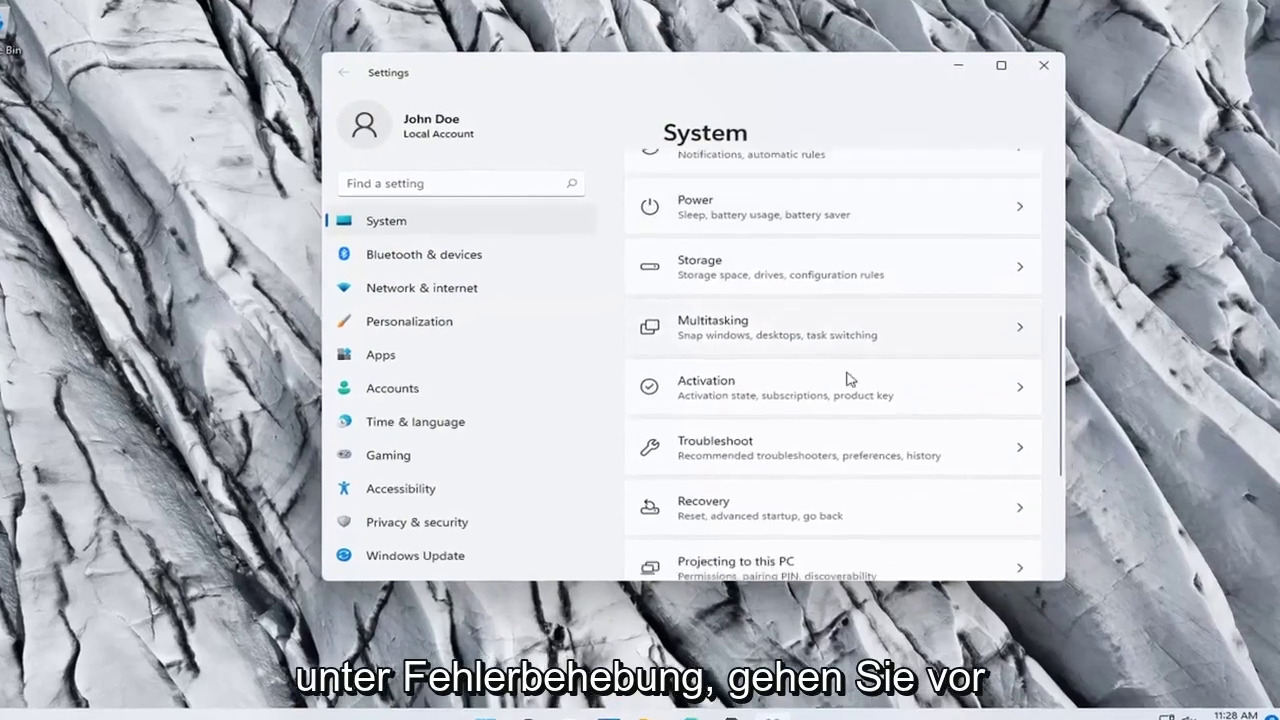
pyautogui.scroll(-2, 845, 365)
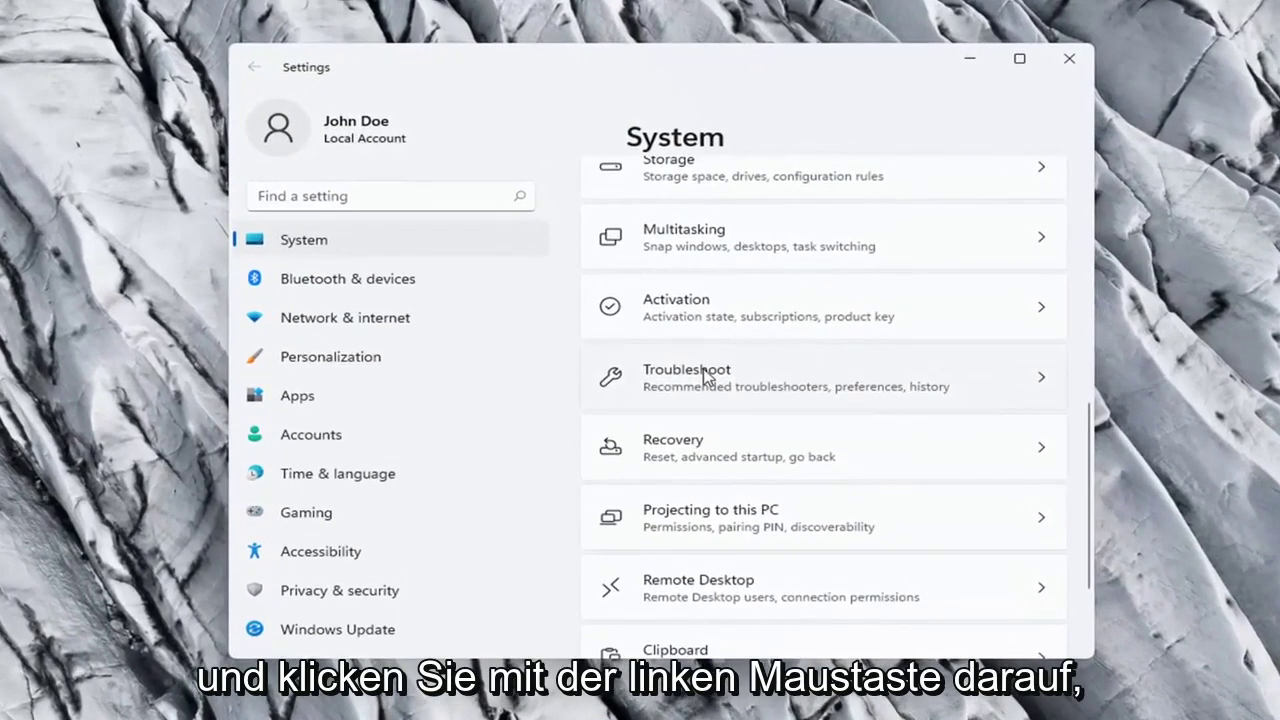
pyautogui.click(708, 368)
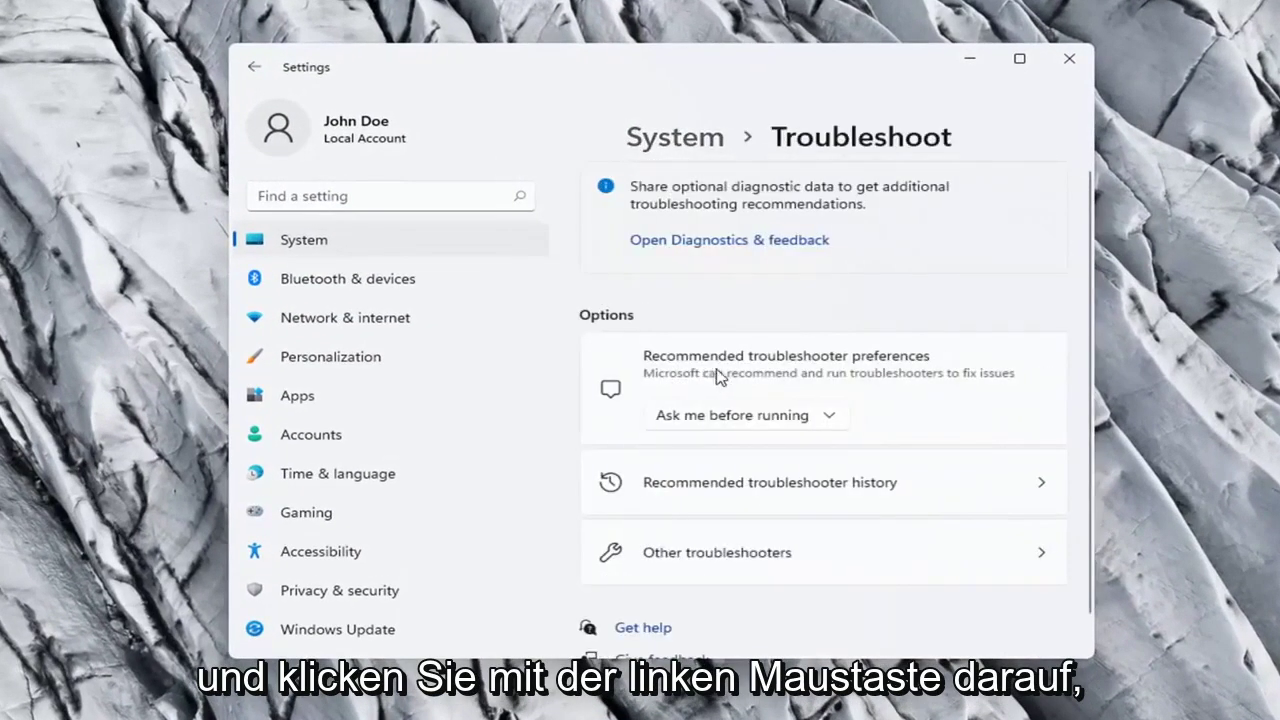
pyautogui.scroll(-1, 830, 345)
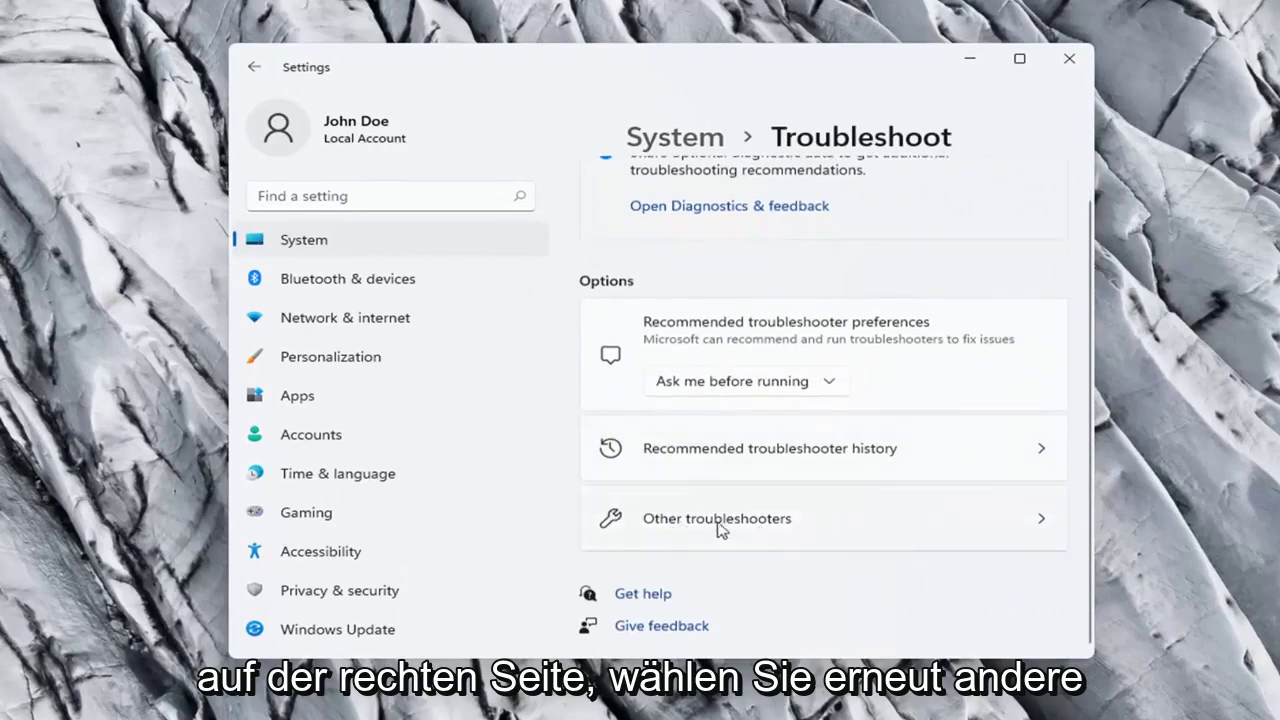
# Run the Network Adapter troubleshooter from Other troubleshooters and close it when finished
pyautogui.click(757, 527)
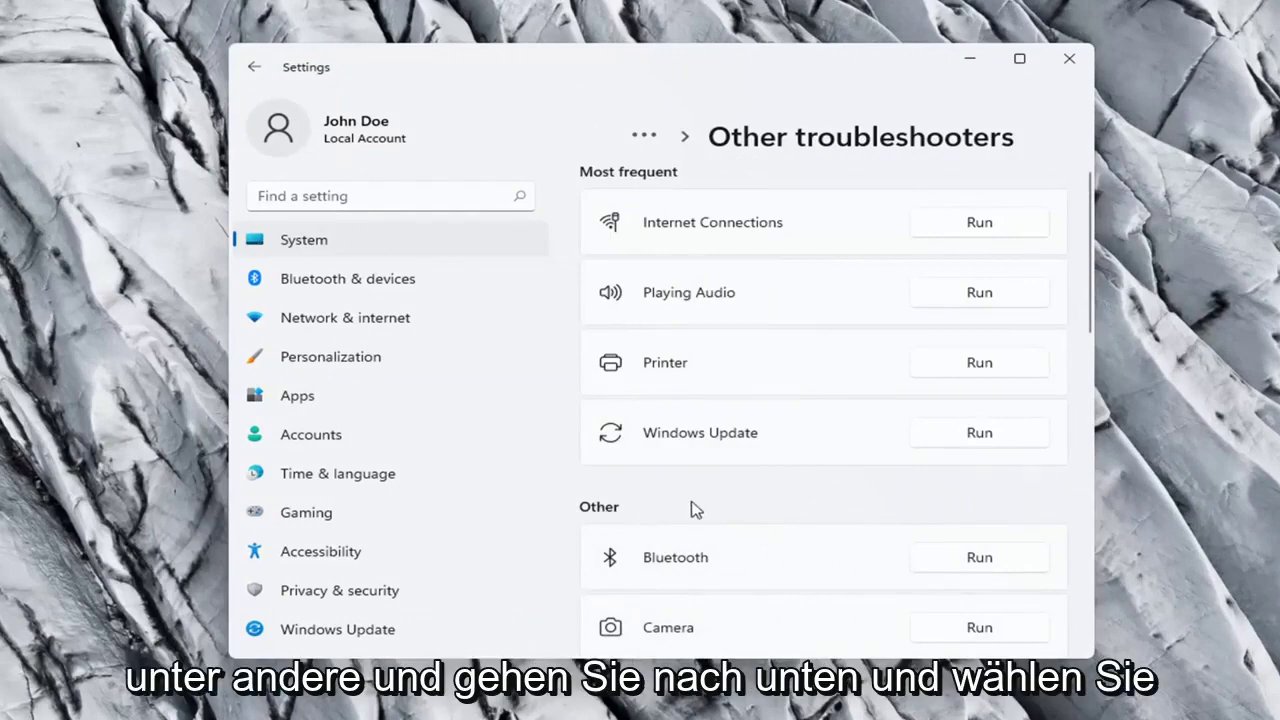
pyautogui.scroll(-2, 694, 508)
pyautogui.scroll(-2, 696, 510)
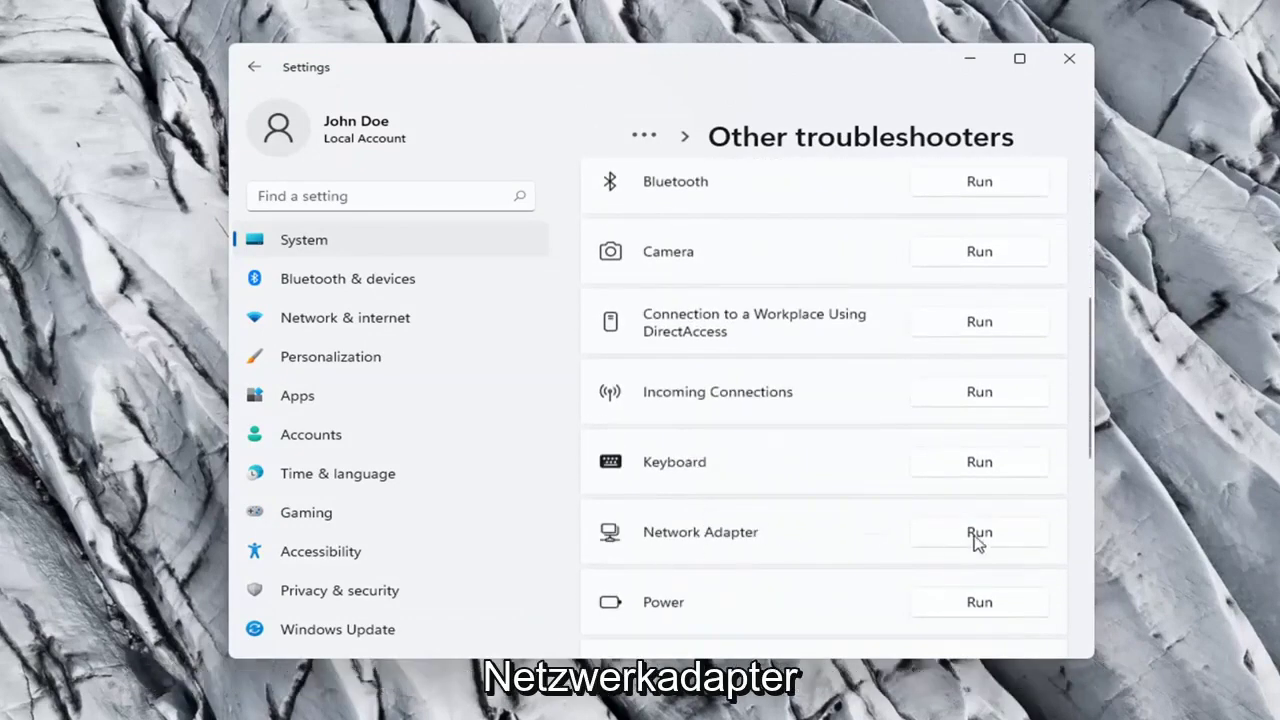
pyautogui.click(979, 535)
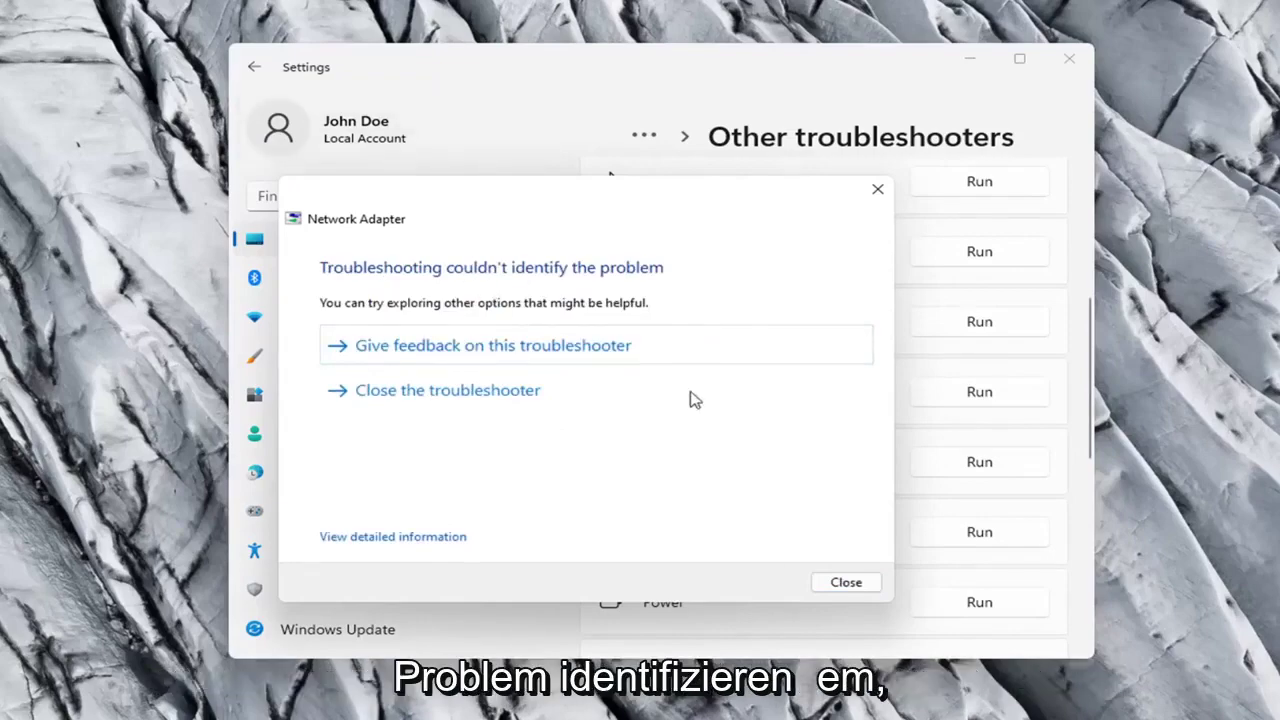
pyautogui.click(840, 588)
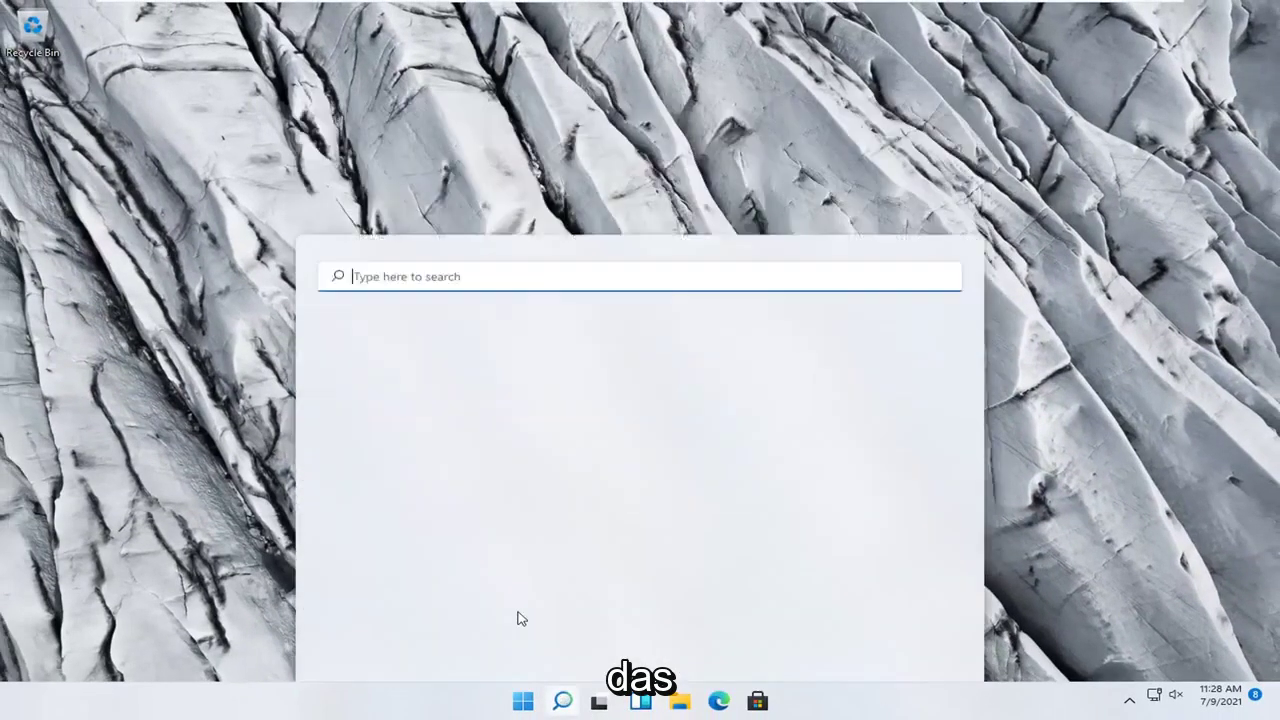
# Launch Command Prompt as administrator from search, approving the permission prompt
pyautogui.write('cmd')
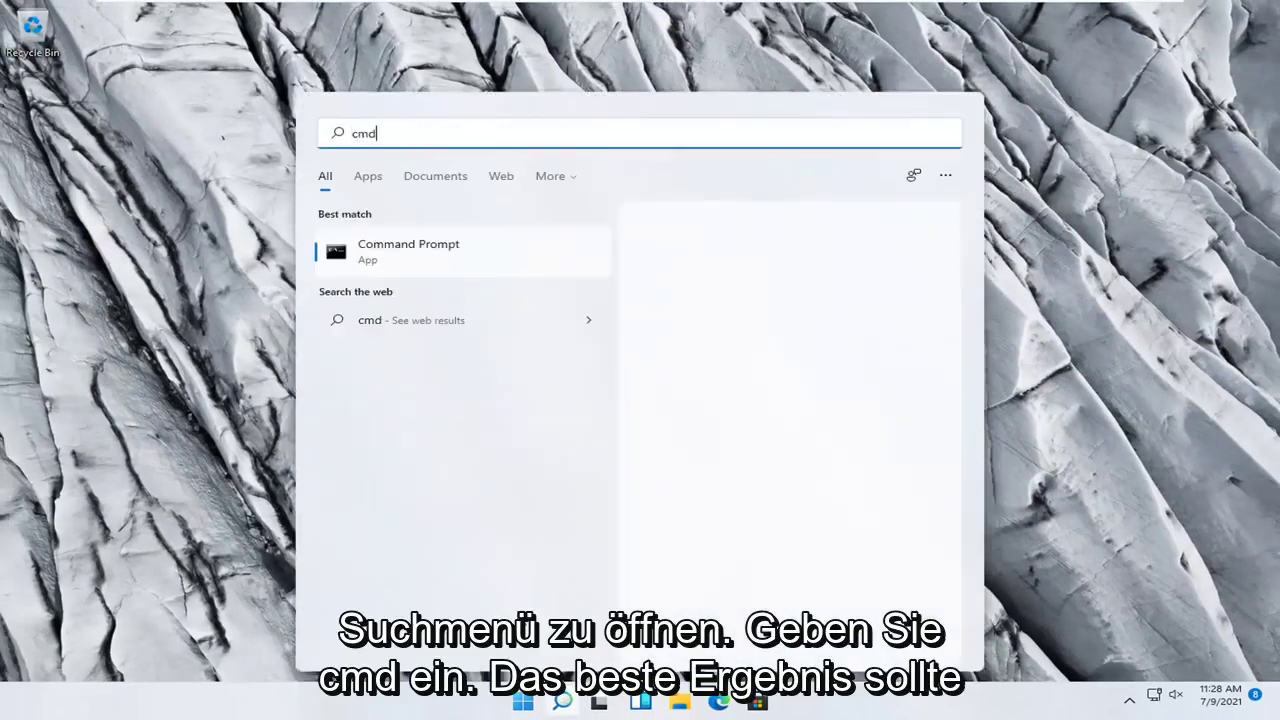
pyautogui.rightClick(404, 263)
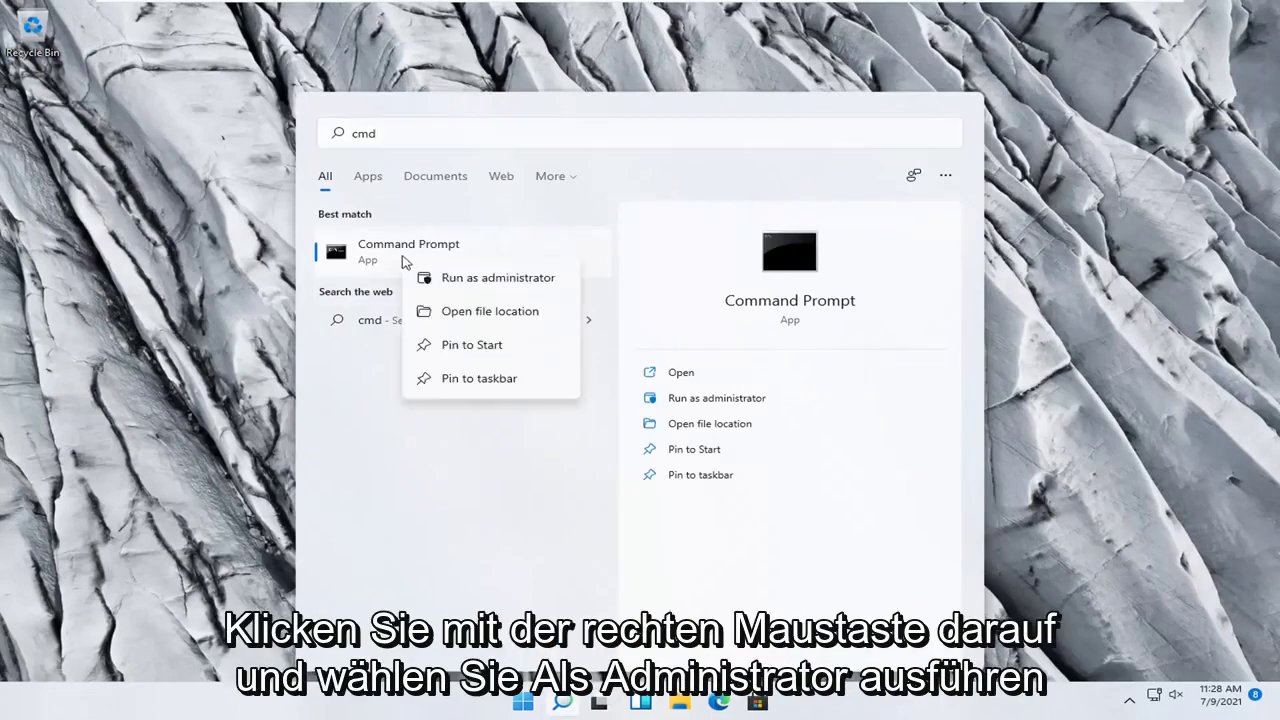
pyautogui.click(462, 280)
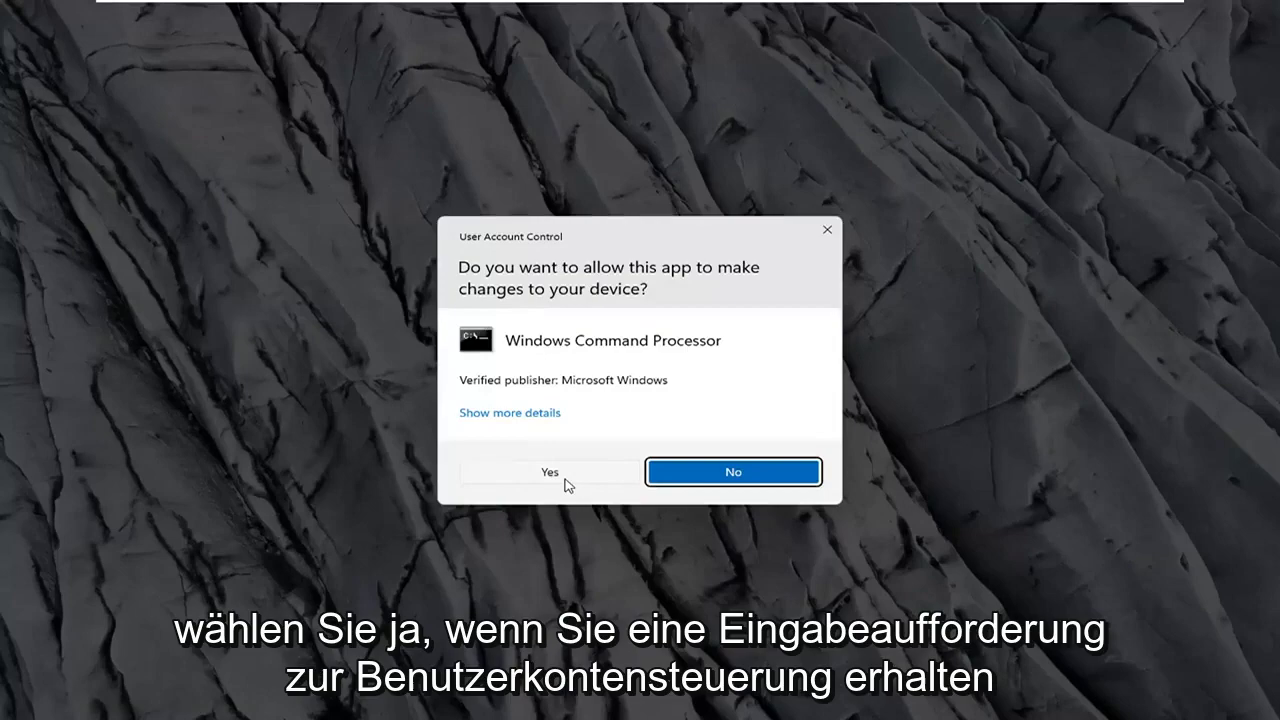
pyautogui.click(564, 480)
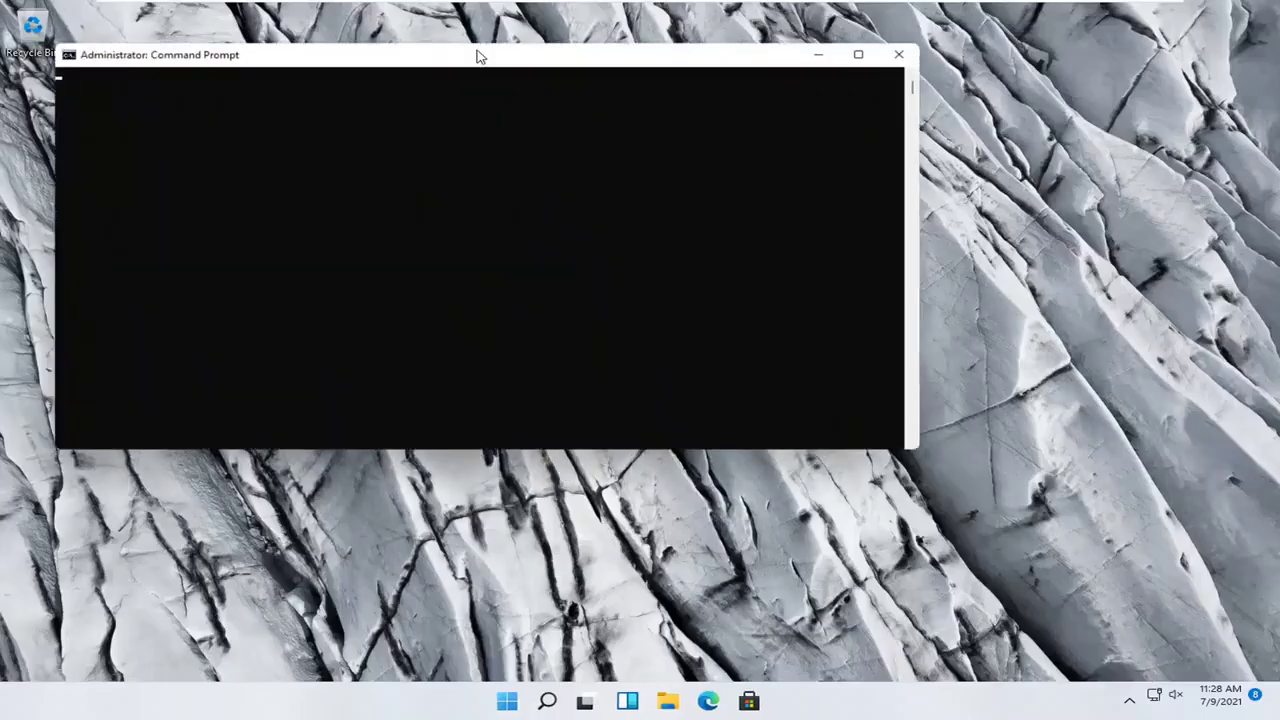
pyautogui.moveTo(489, 64); pyautogui.dragTo(651, 110)
# Run ipconfig /flushdns to clear the DNS resolver cache
pyautogui.write('i')
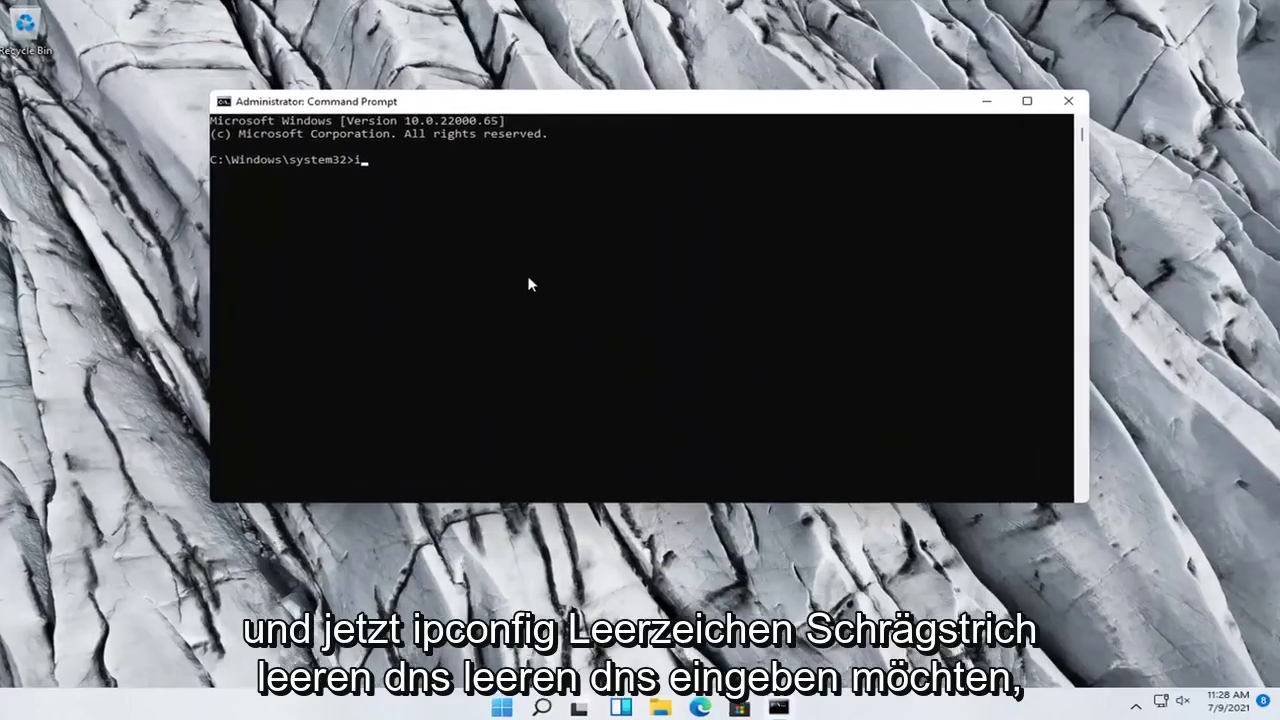
pyautogui.write('pconfig /')
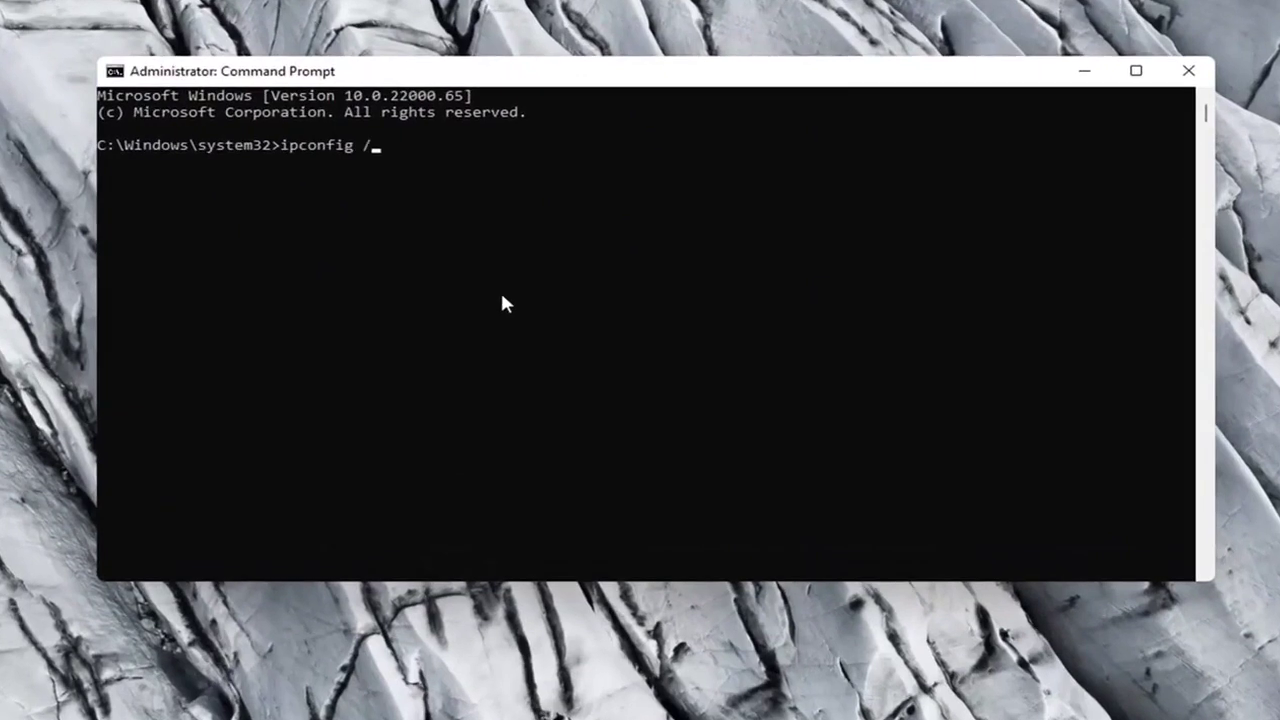
pyautogui.write('flush')
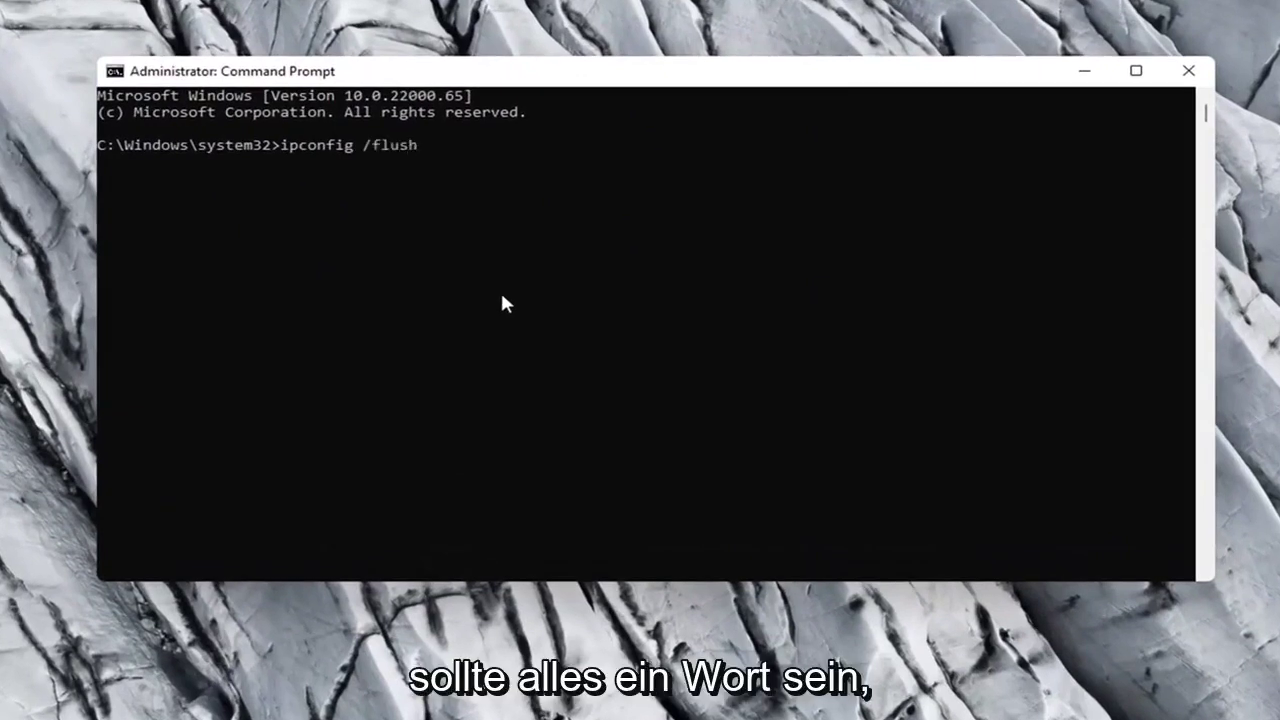
pyautogui.write('dns')
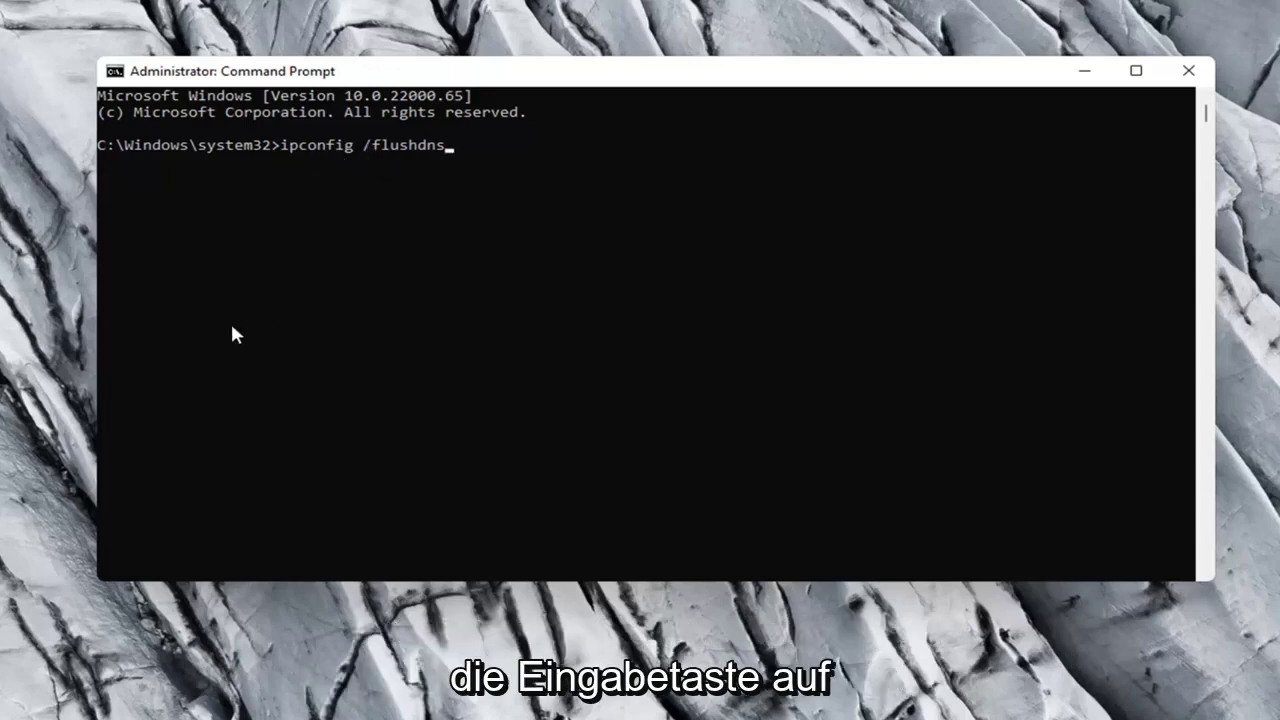
pyautogui.press('Return')
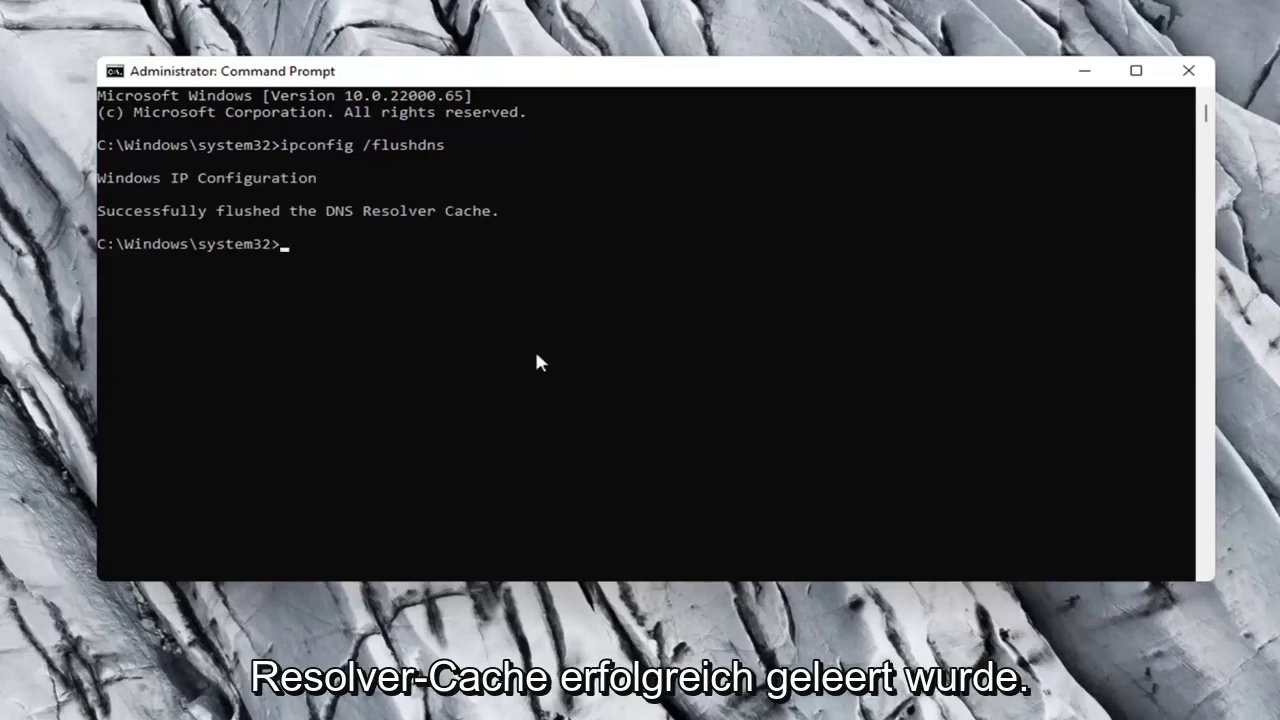
# Run netsh winsock reset, then close the administrator Command Prompt
pyautogui.write('ne')
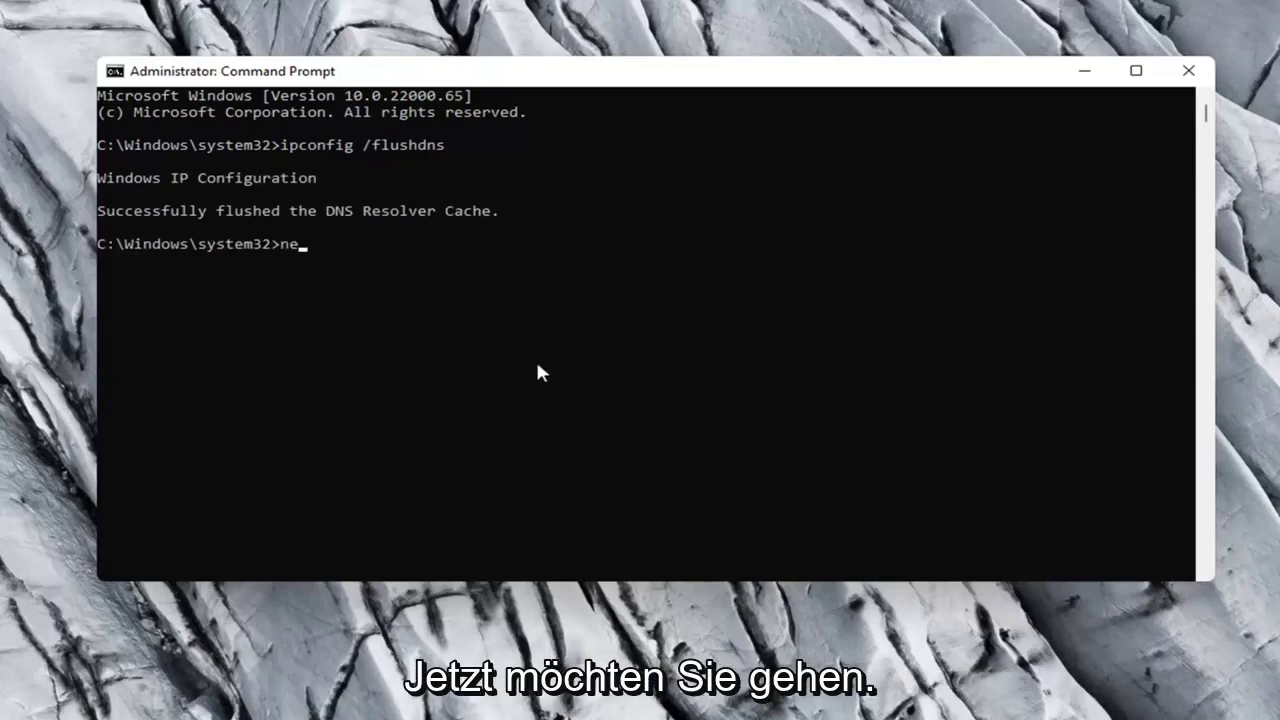
pyautogui.write('tsh w')
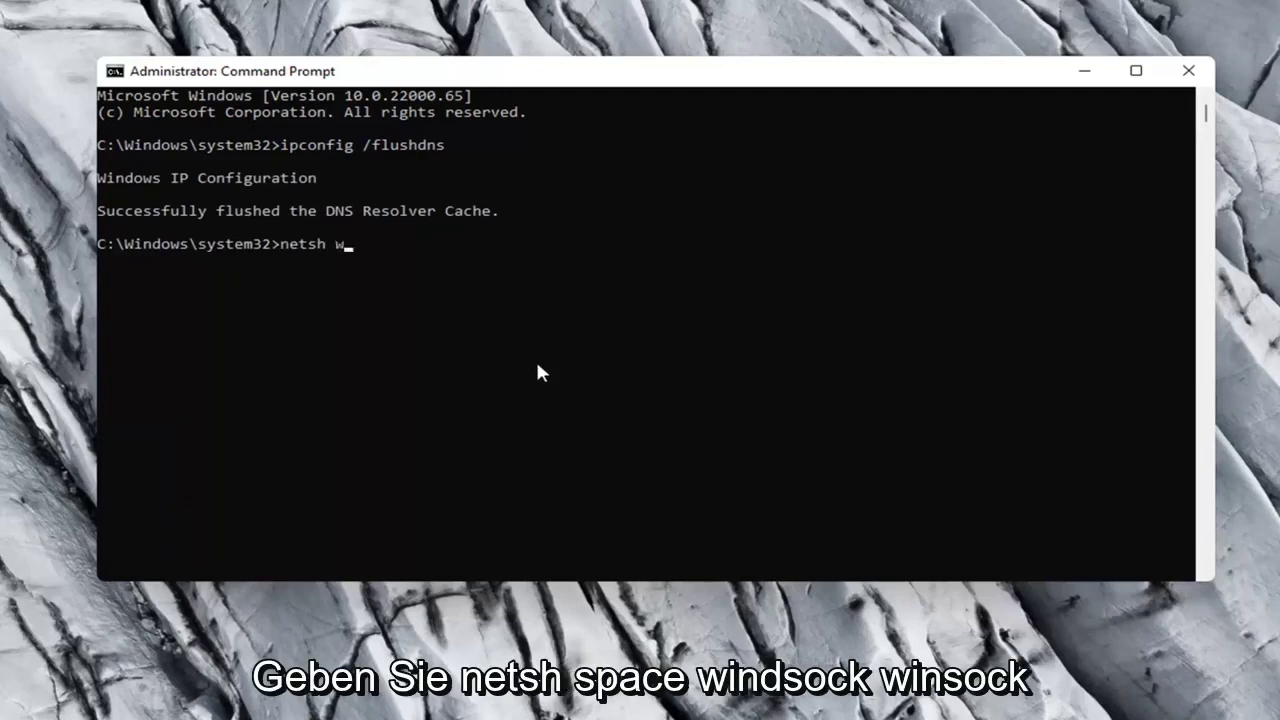
pyautogui.write('insock reset')
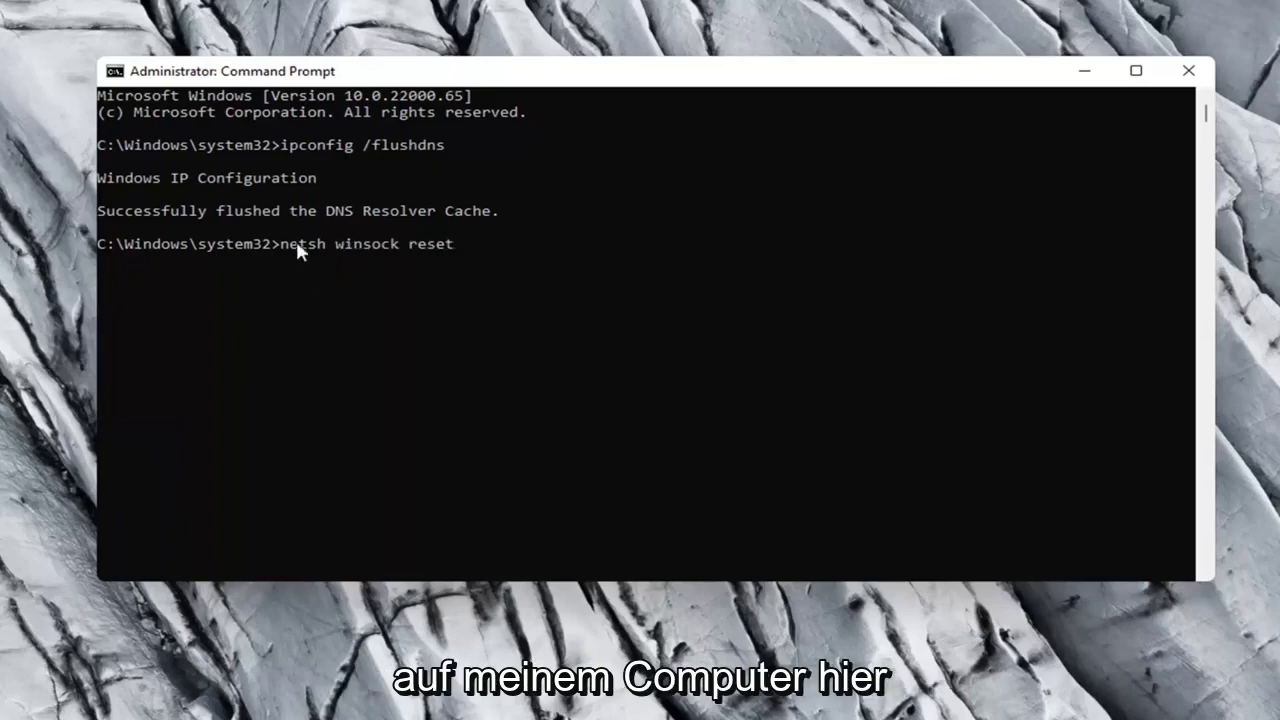
pyautogui.press('Return')
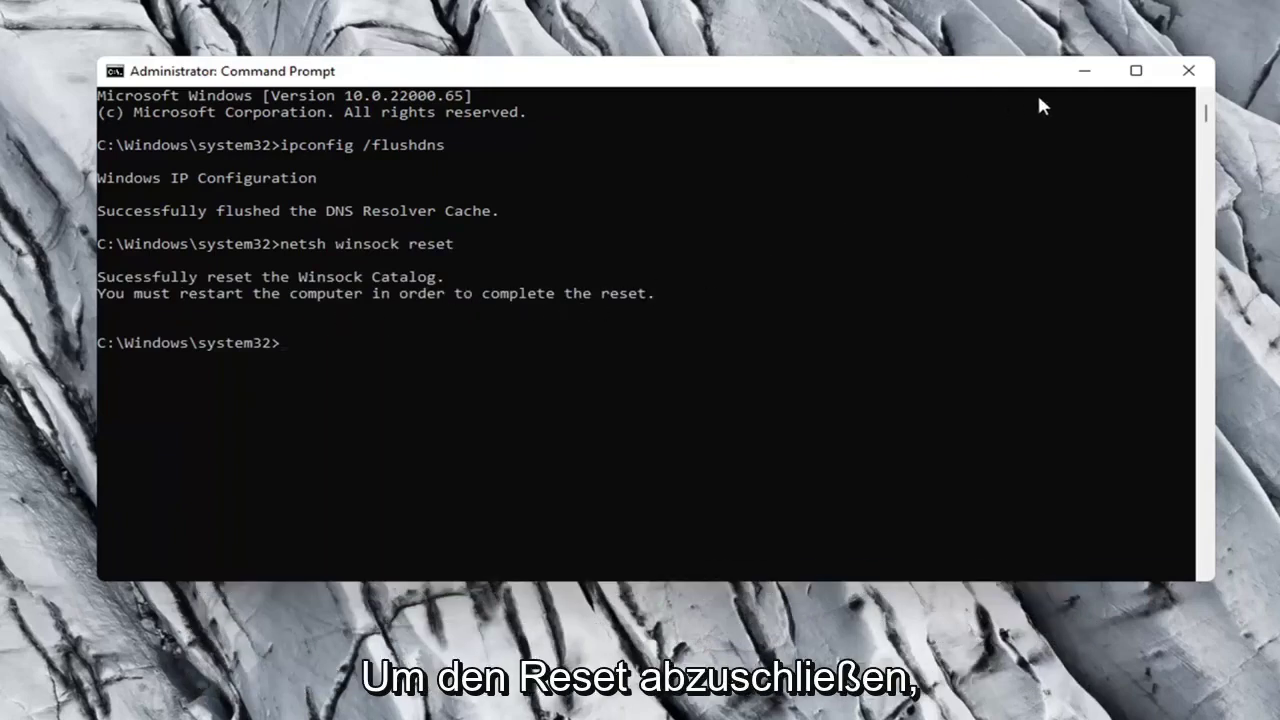
pyautogui.click(1188, 70)
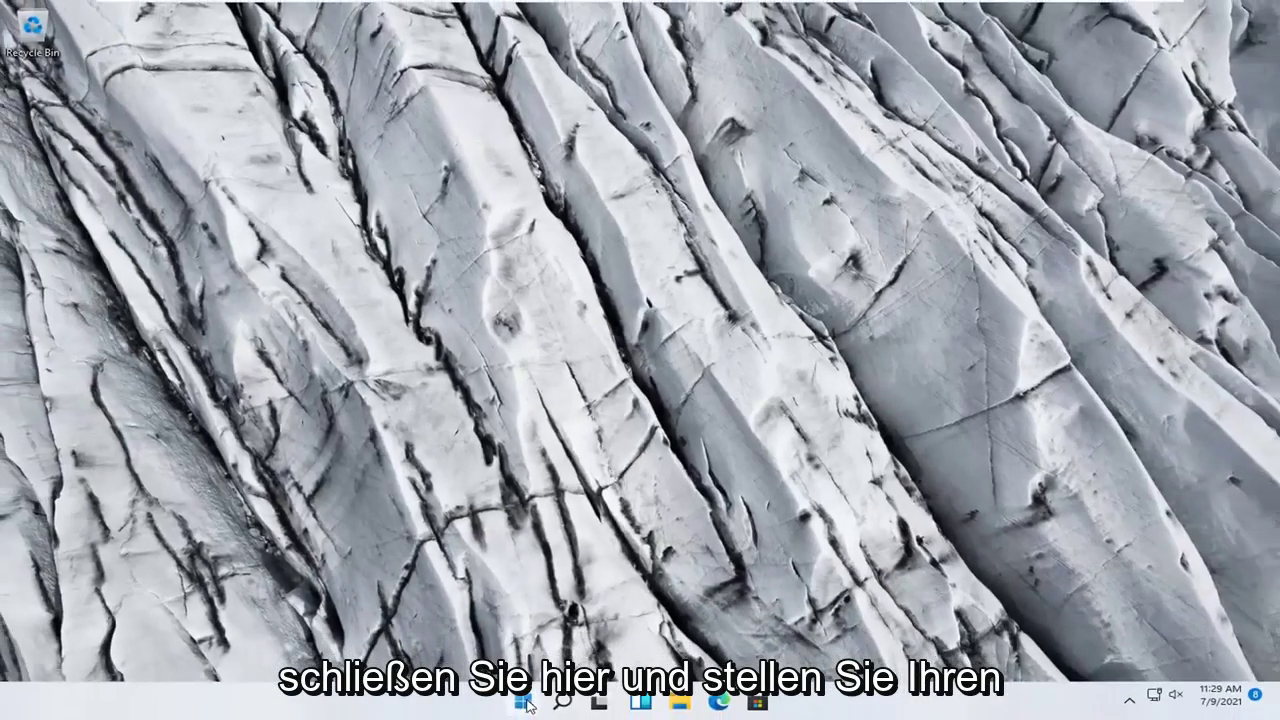
# Restart the PC from the Start context menu's Shut down or sign out options
pyautogui.rightClick(527, 705)
pyautogui.moveTo(530, 640)
pyautogui.click(650, 665)
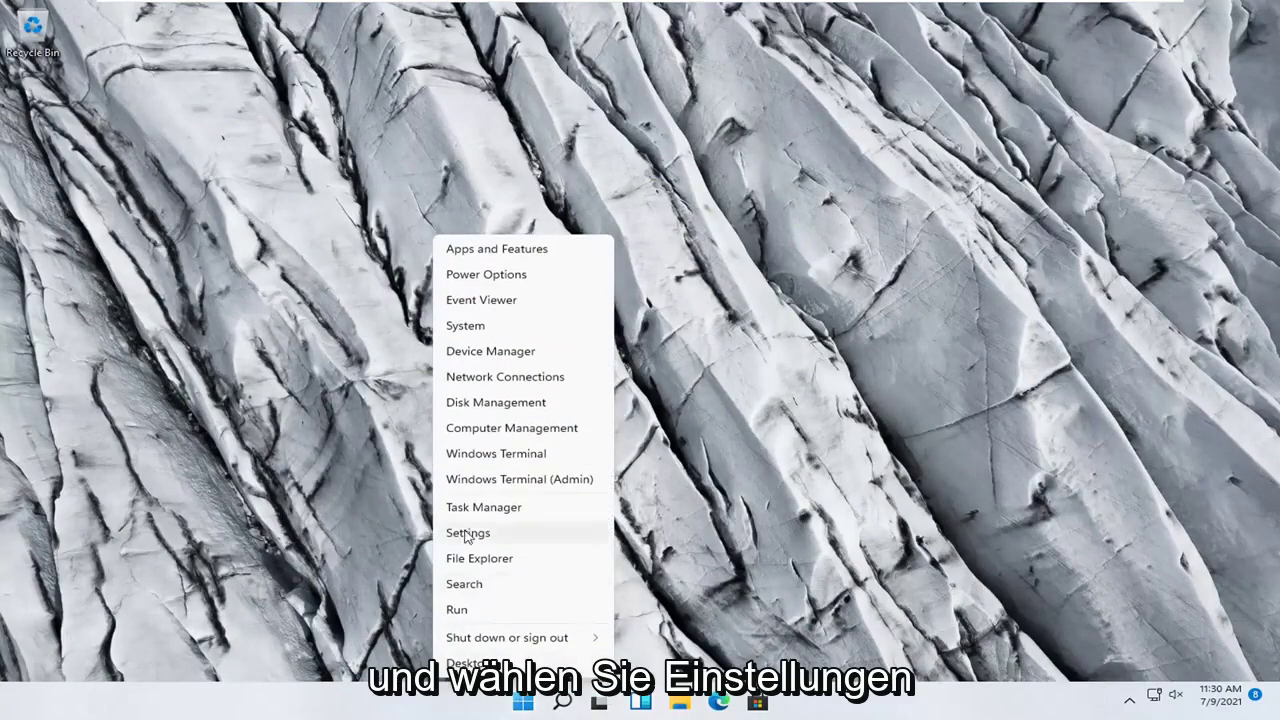
# Go to Network & internet > Advanced network settings and scroll to More settings
pyautogui.click(466, 534)
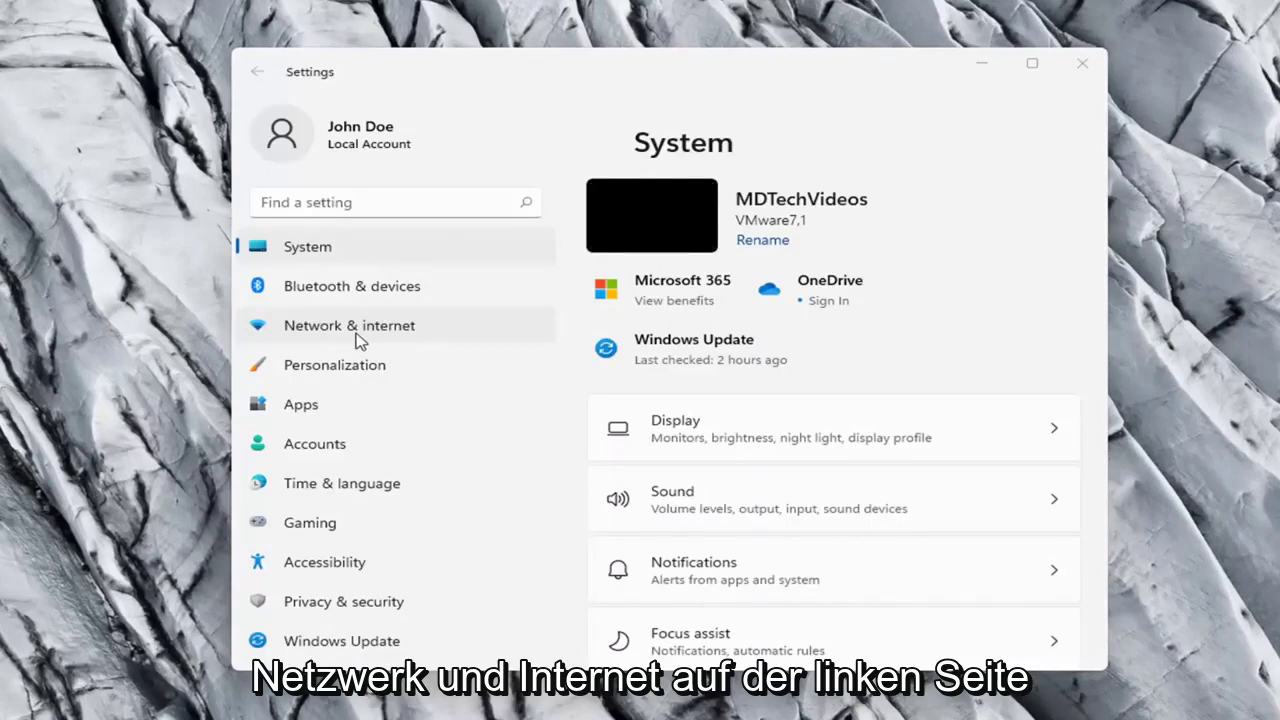
pyautogui.click(366, 340)
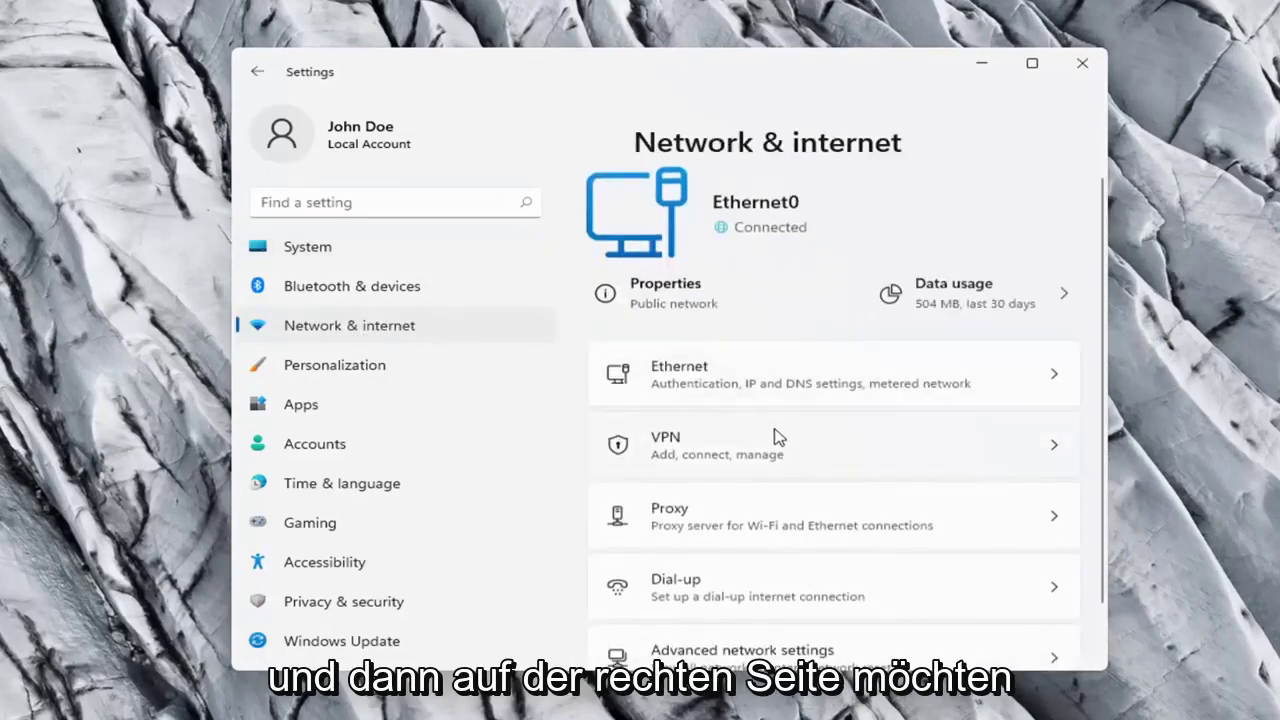
pyautogui.scroll(-1, 774, 434)
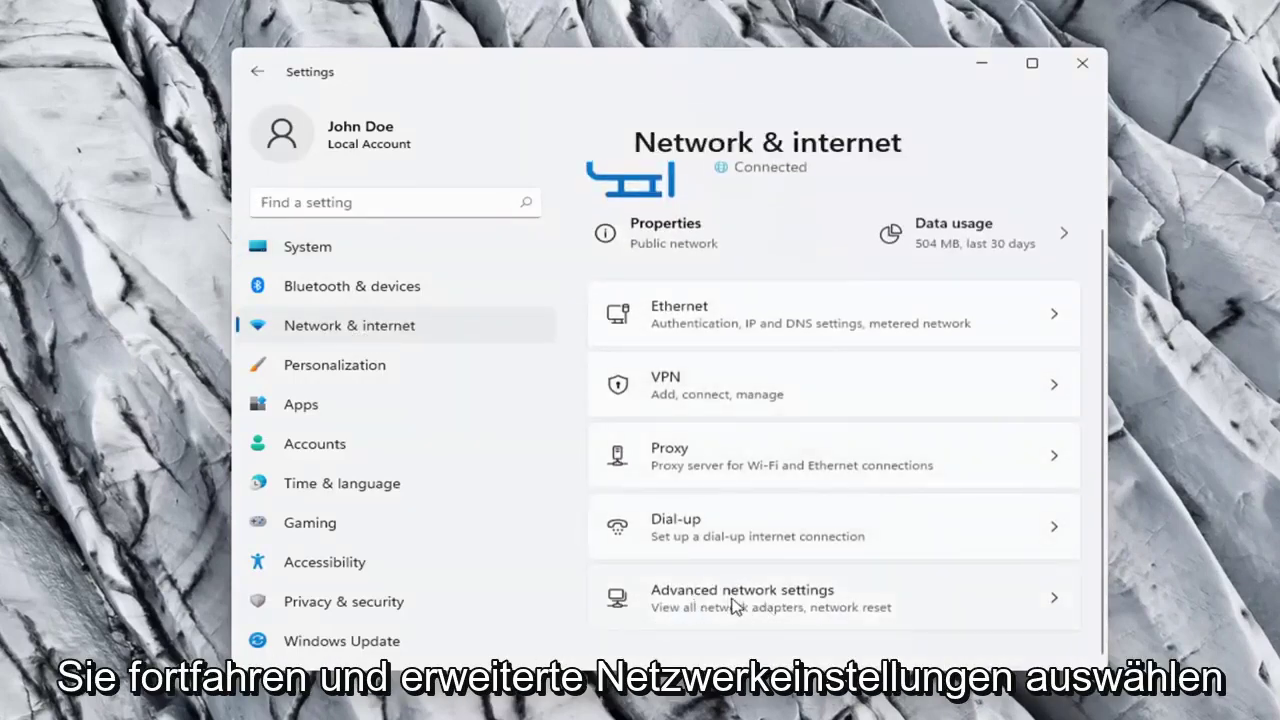
pyautogui.click(832, 612)
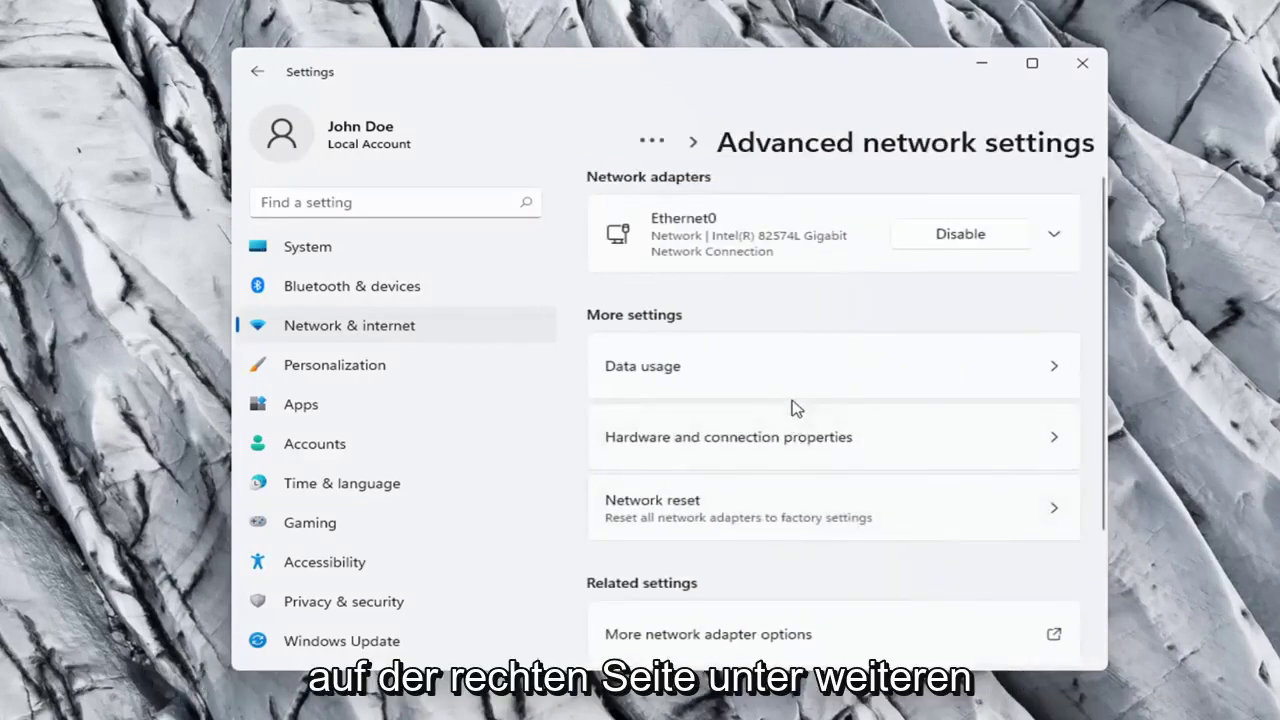
pyautogui.scroll(-2, 790, 405)
pyautogui.scroll(1, 715, 350)
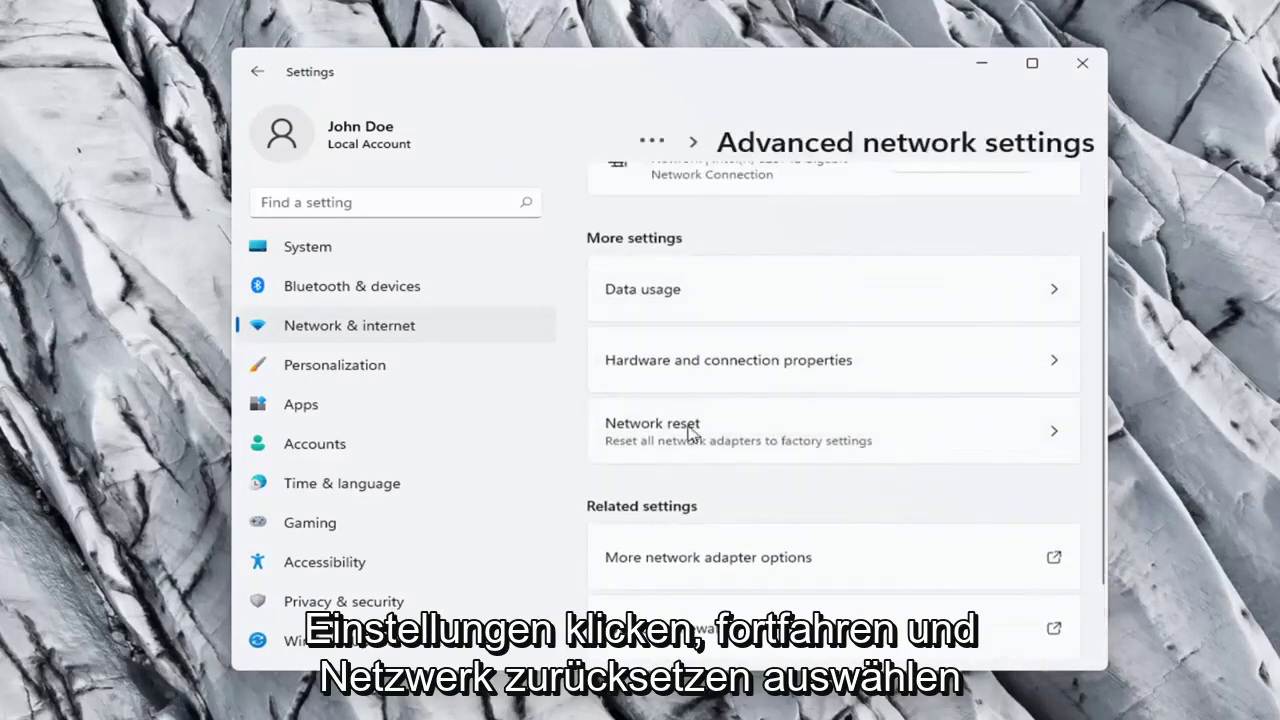
pyautogui.scroll(-1, 690, 430)
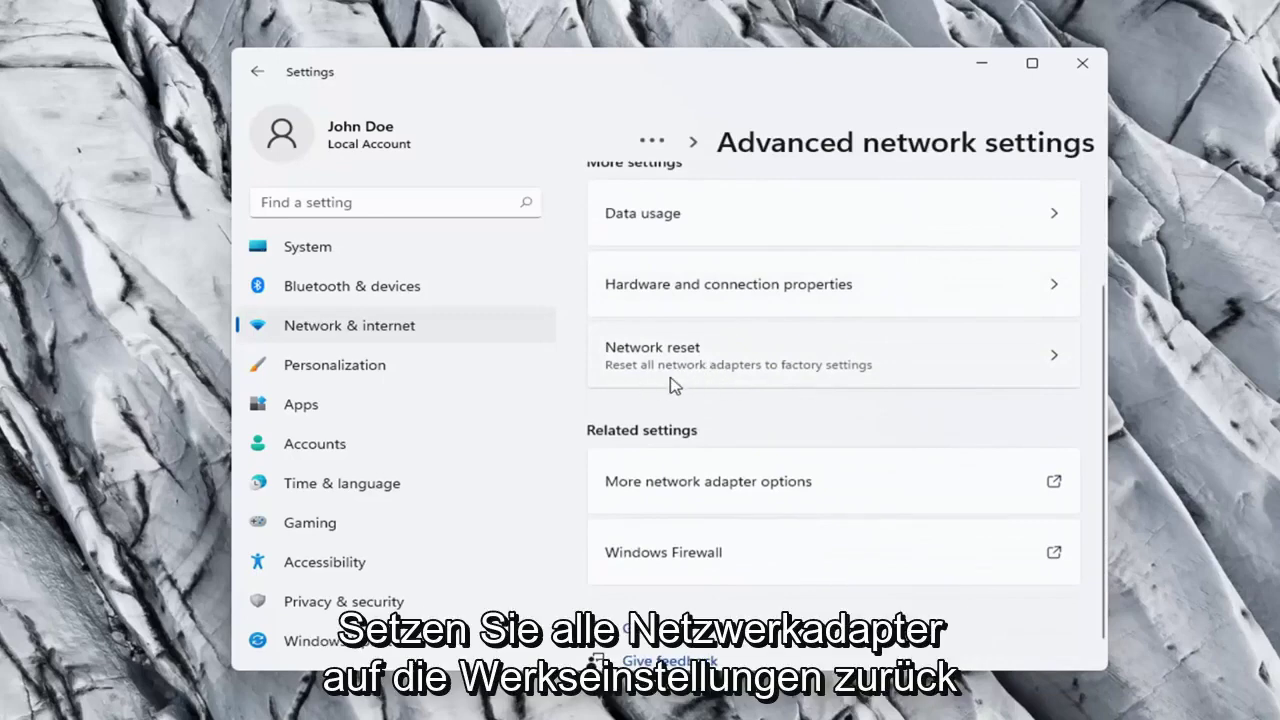
# Open Network reset, choose Reset now, and confirm with Yes
pyautogui.click(900, 378)
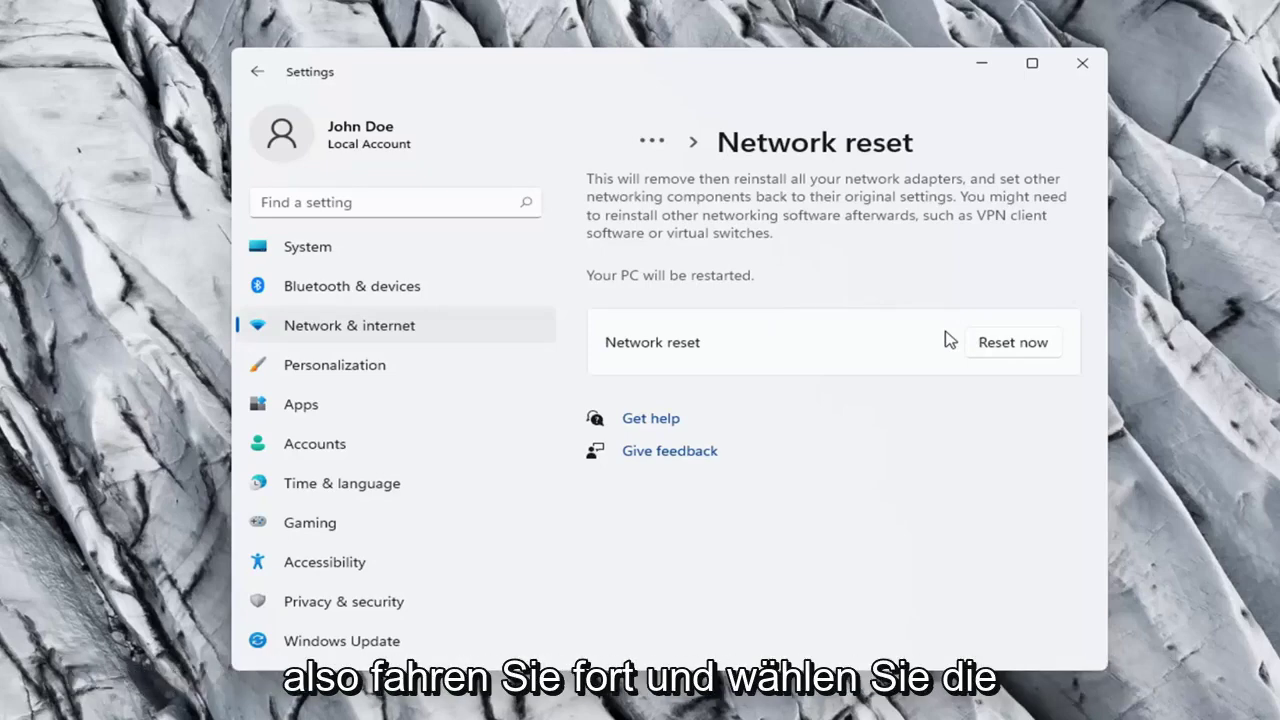
pyautogui.click(1018, 345)
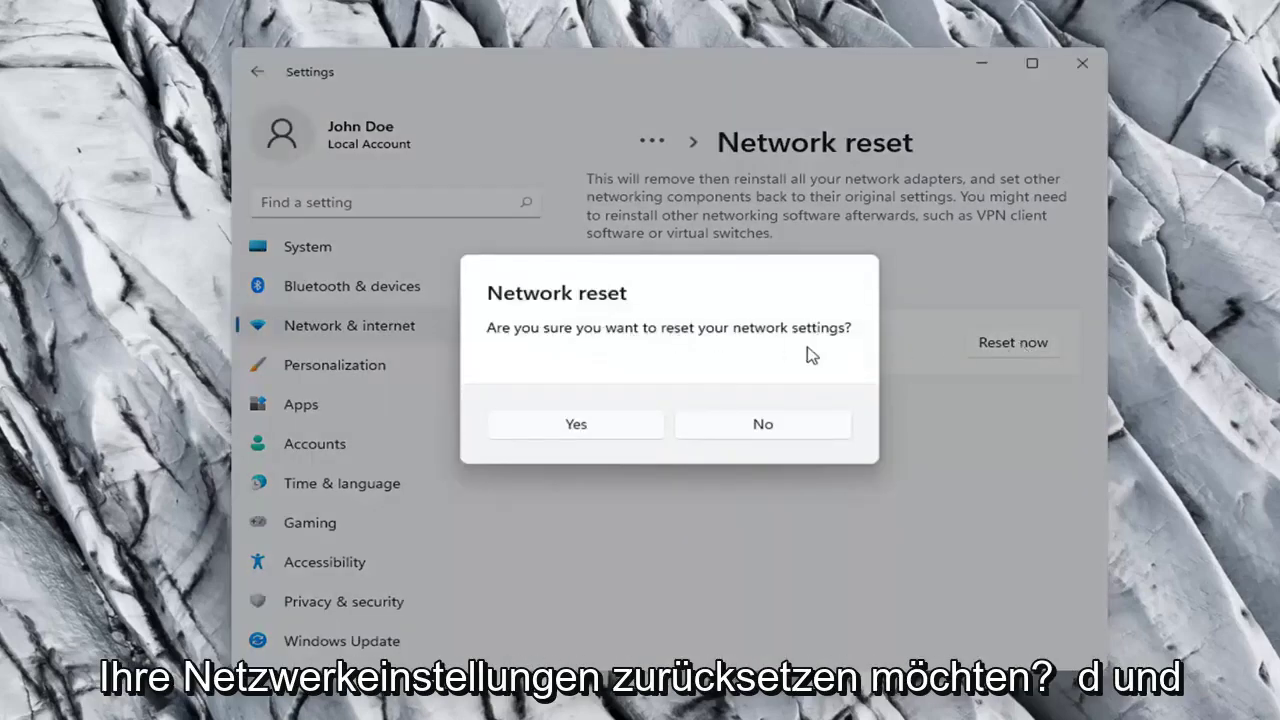
pyautogui.click(592, 434)
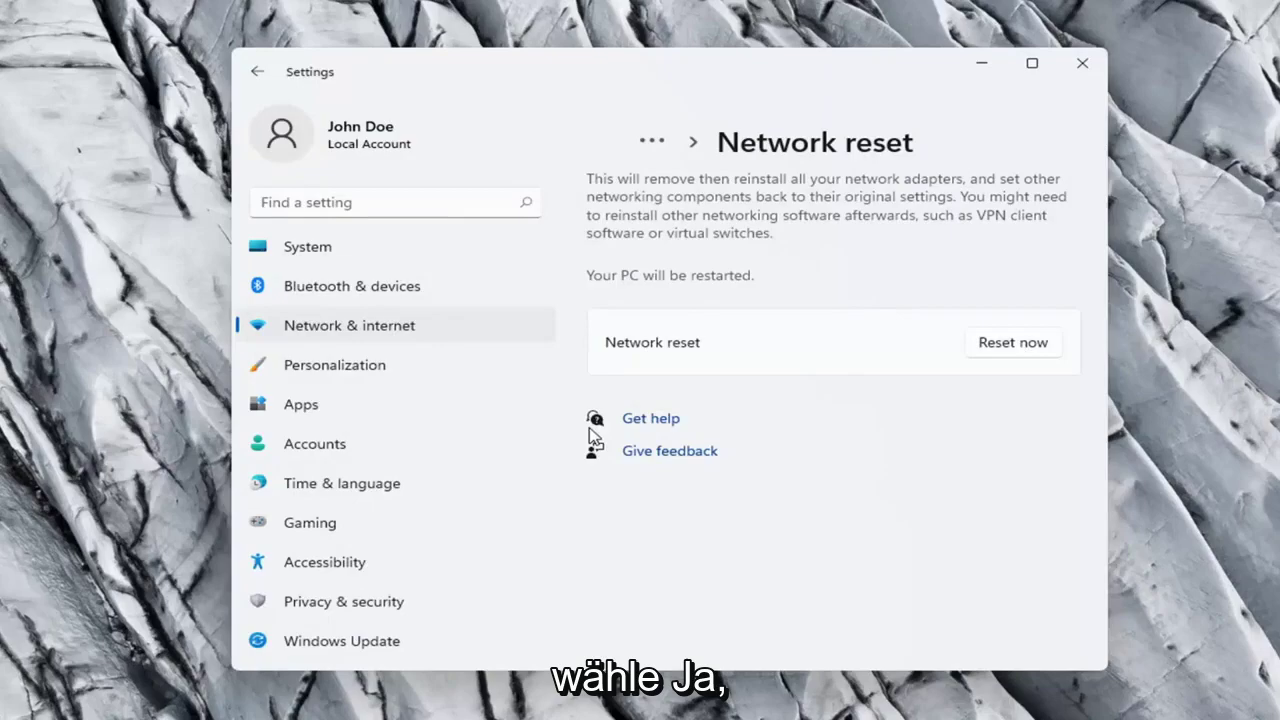